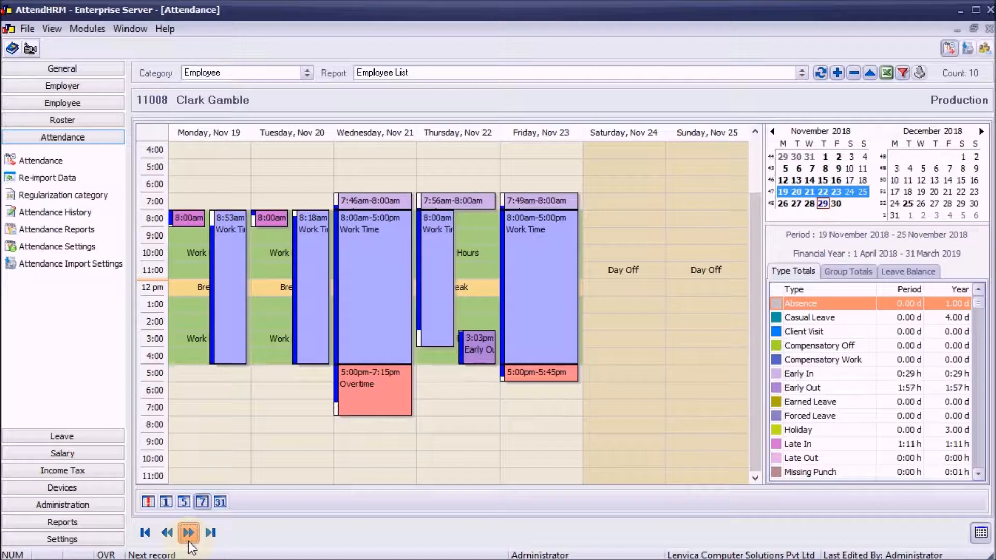
Browse the weekly attendance calendars of the Production department's employees
{"action": "left_click", "coordinate": [188, 533]}
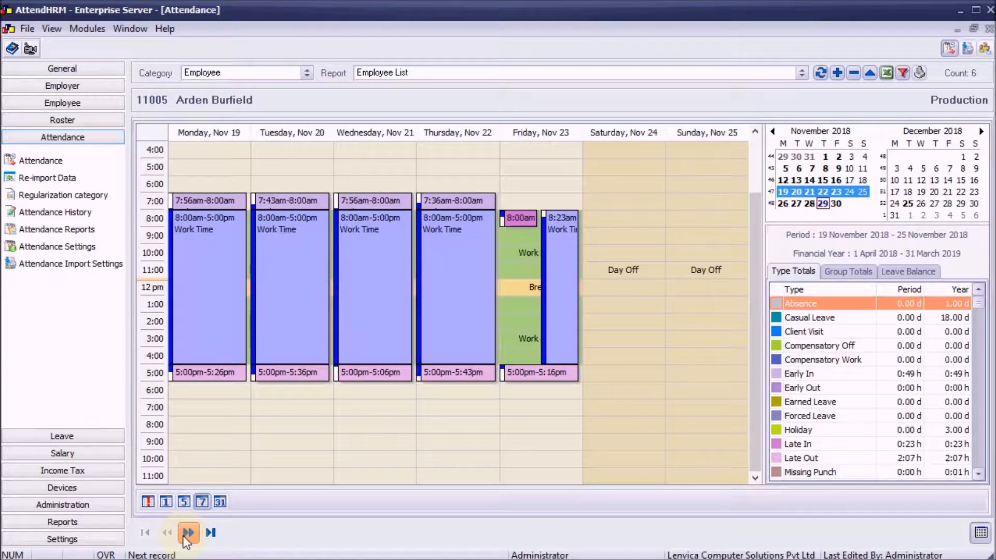
{"action": "left_click", "coordinate": [188, 533]}
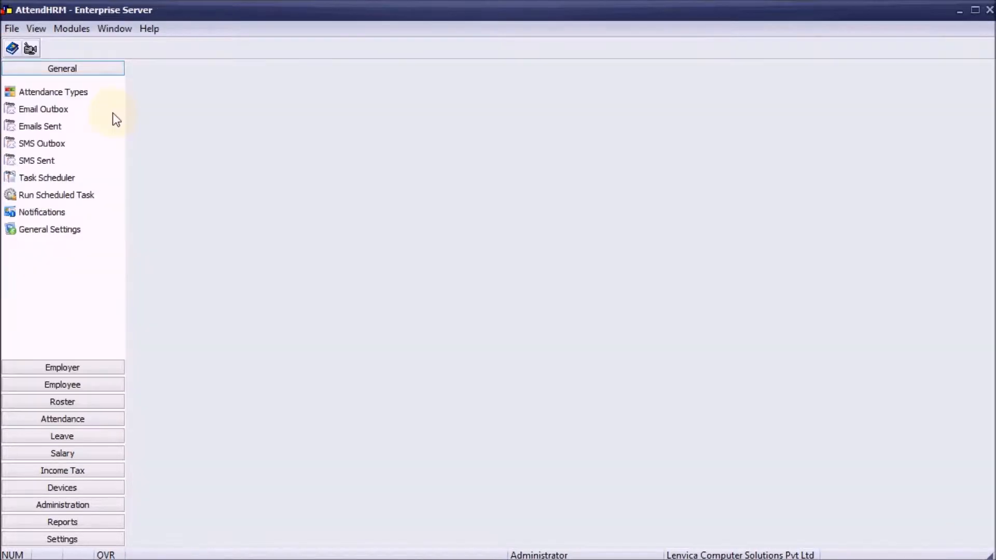
Open the list of employee gangs to review which gangs are defined
{"action": "left_click", "coordinate": [62, 385]}
{"action": "left_click", "coordinate": [33, 181]}
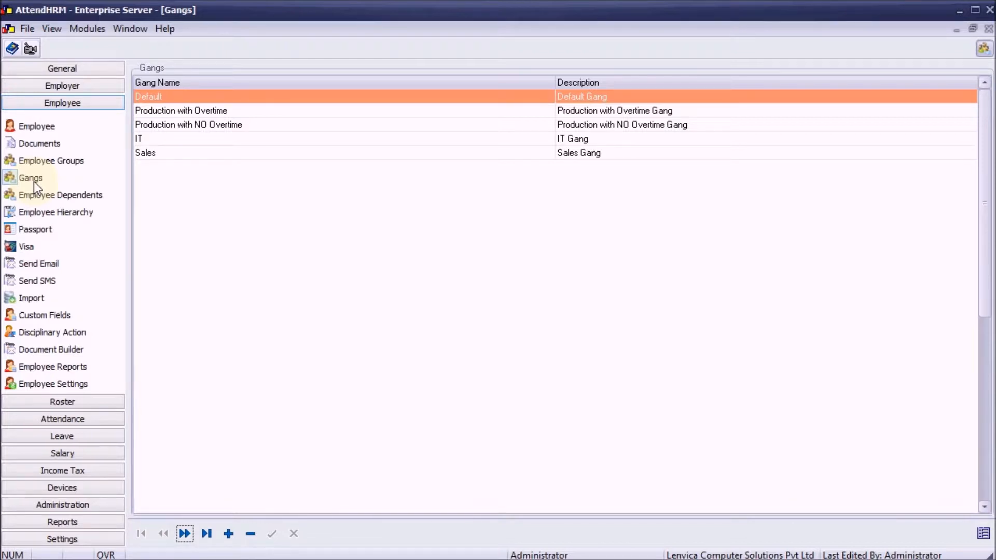
Open the attendance import settings of the Production with Overtime gang and consider all entries for work hours
{"action": "left_click", "coordinate": [30, 419]}
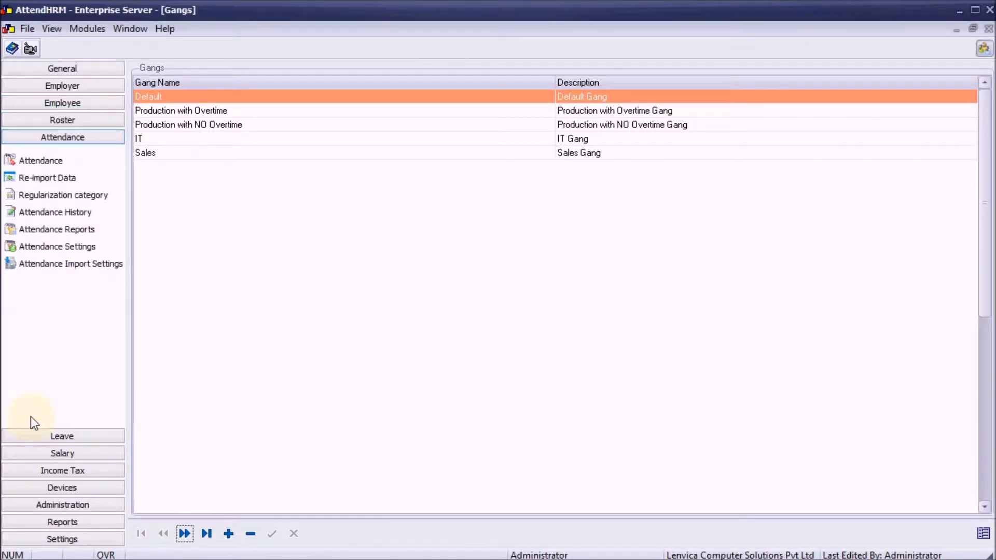
{"action": "left_click", "coordinate": [49, 266]}
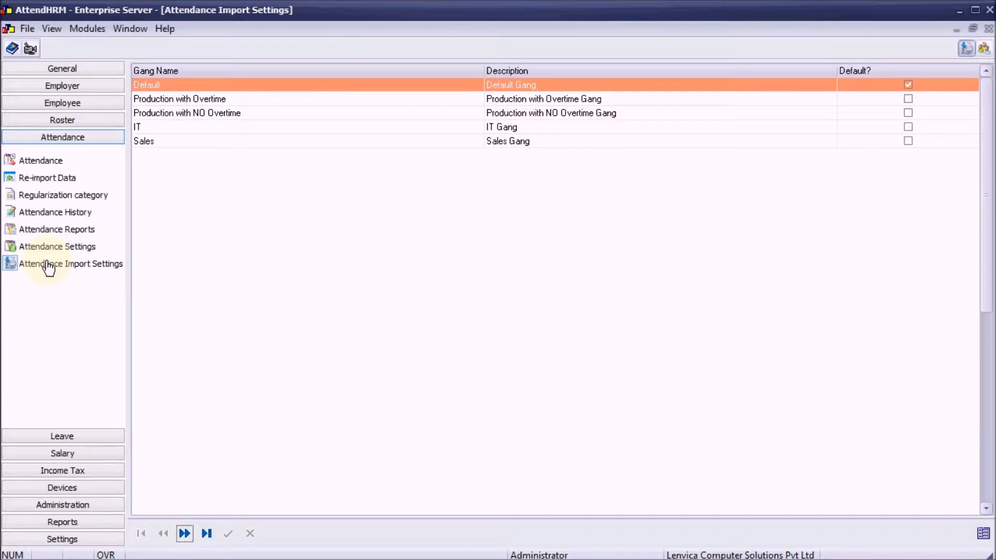
{"action": "double_click", "coordinate": [219, 100]}
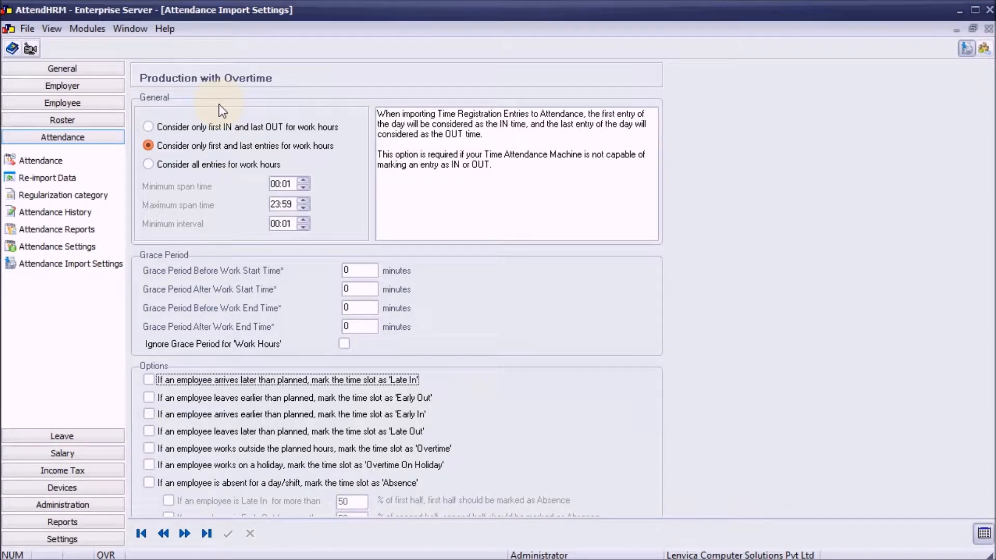
{"action": "left_click", "coordinate": [148, 165]}
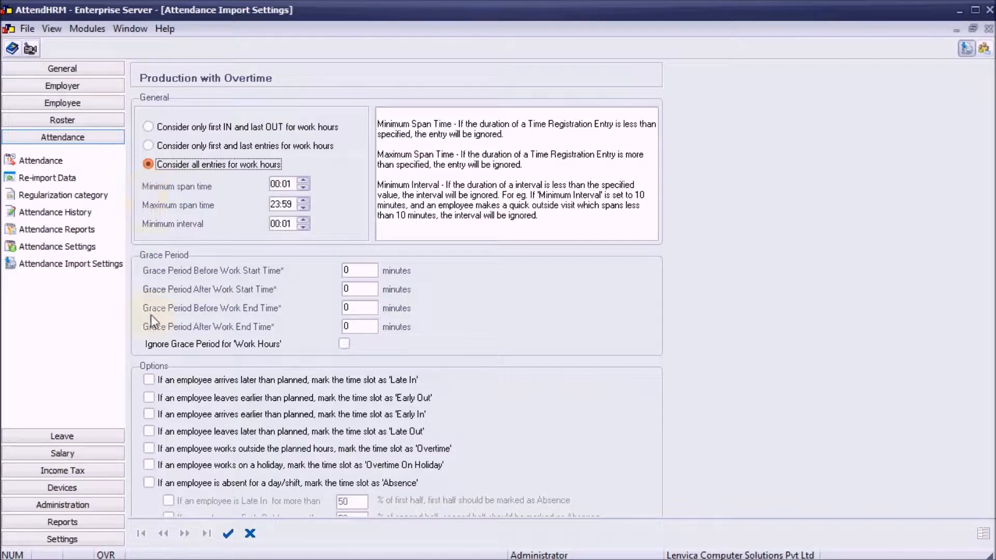
Enable 'Early In' and 'Late In' marking for Production with Overtime, with a grace period after work start time of 10 minutes
{"action": "left_click", "coordinate": [149, 415]}
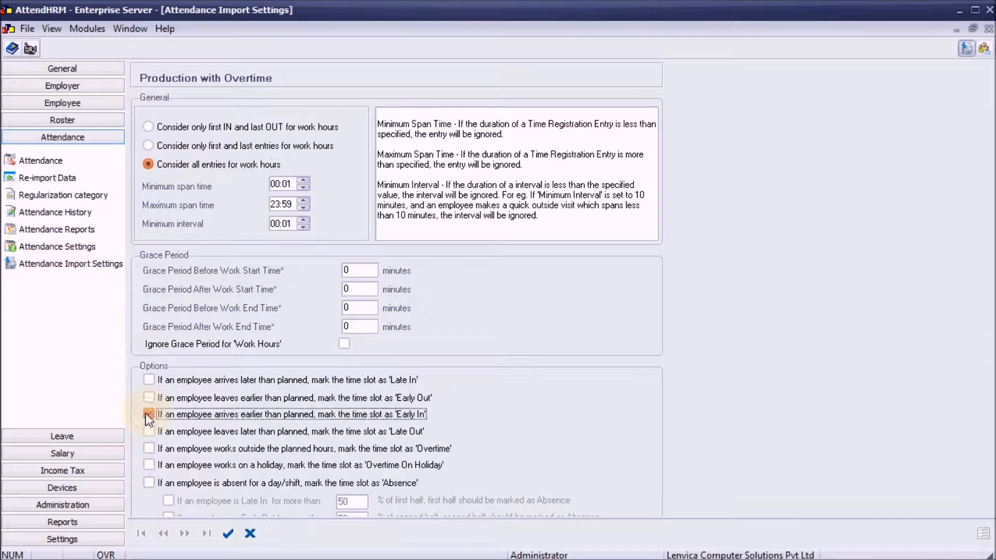
{"action": "left_click", "coordinate": [153, 384]}
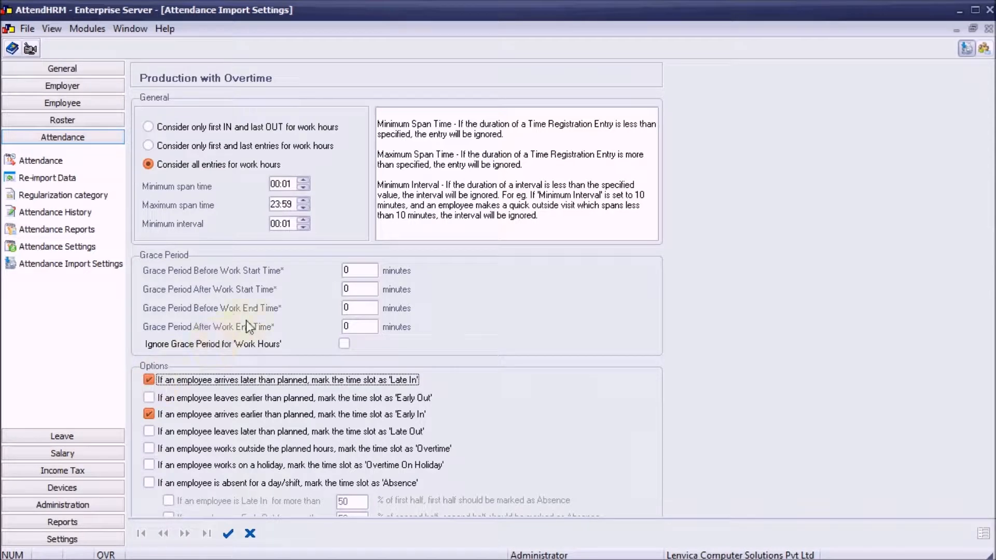
{"action": "double_click", "coordinate": [354, 288]}
{"action": "type", "text": "10"}
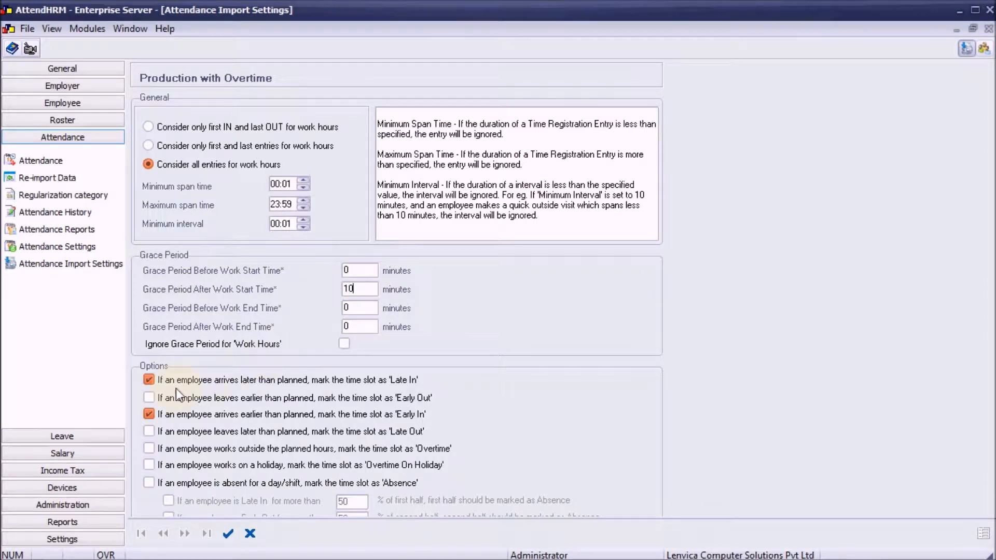
Enable 'Early Out' marking and set the grace period before work end time to 10 minutes
{"action": "left_click", "coordinate": [147, 398]}
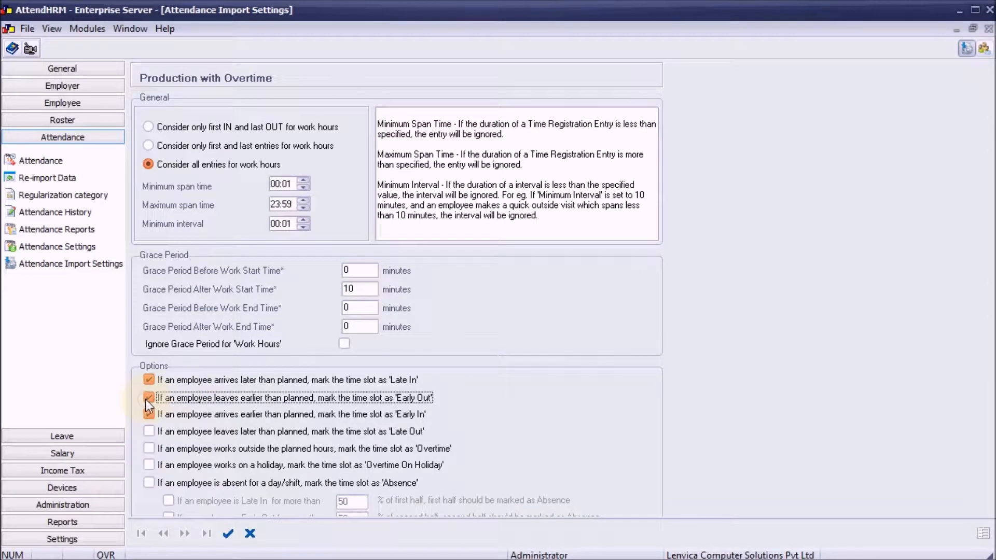
{"action": "left_click", "coordinate": [376, 309]}
{"action": "key", "text": "BackSpace"}
{"action": "type", "text": "10"}
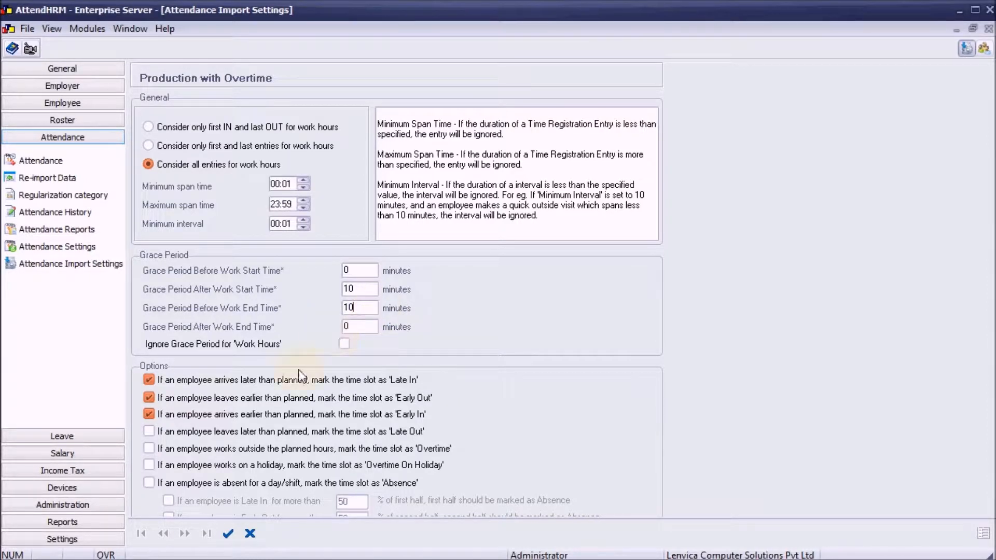
Mark work outside planned hours as 'Overtime' and set the grace period after work end time to 30 minutes
{"action": "left_click", "coordinate": [149, 449]}
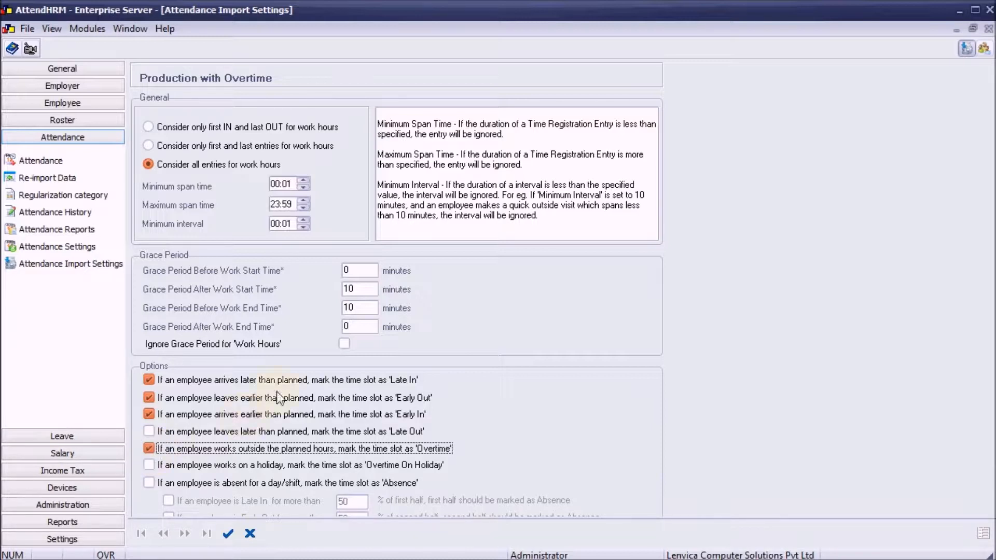
{"action": "left_click", "coordinate": [359, 329]}
{"action": "type", "text": "30"}
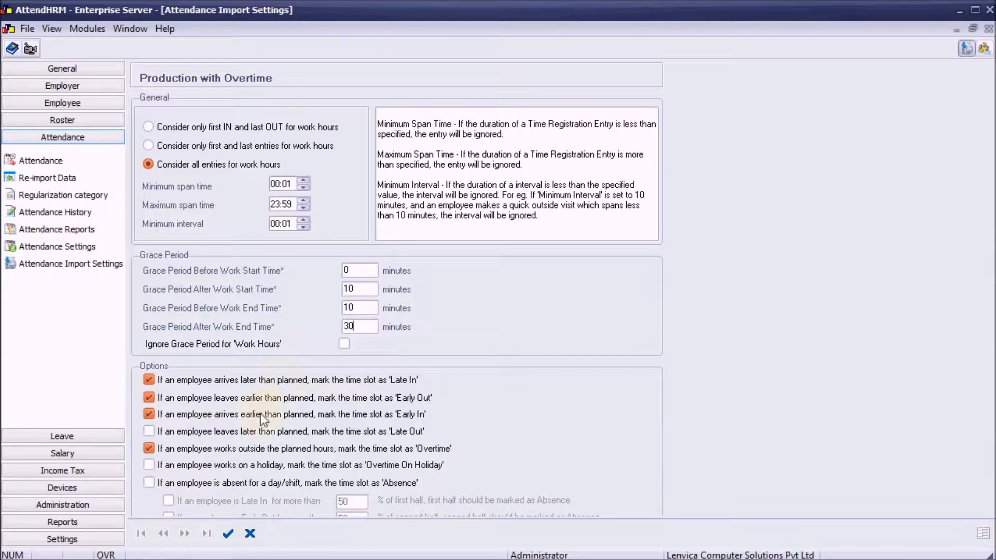
Enable 'Overtime On Holiday' and 'Absence' marking, and save the Production with Overtime settings
{"action": "left_click", "coordinate": [151, 468]}
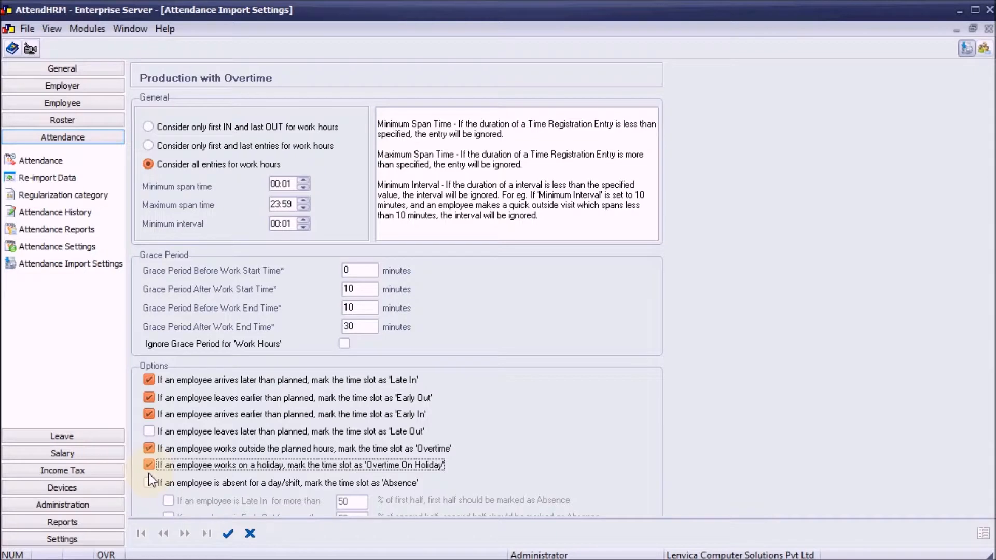
{"action": "left_click", "coordinate": [151, 485]}
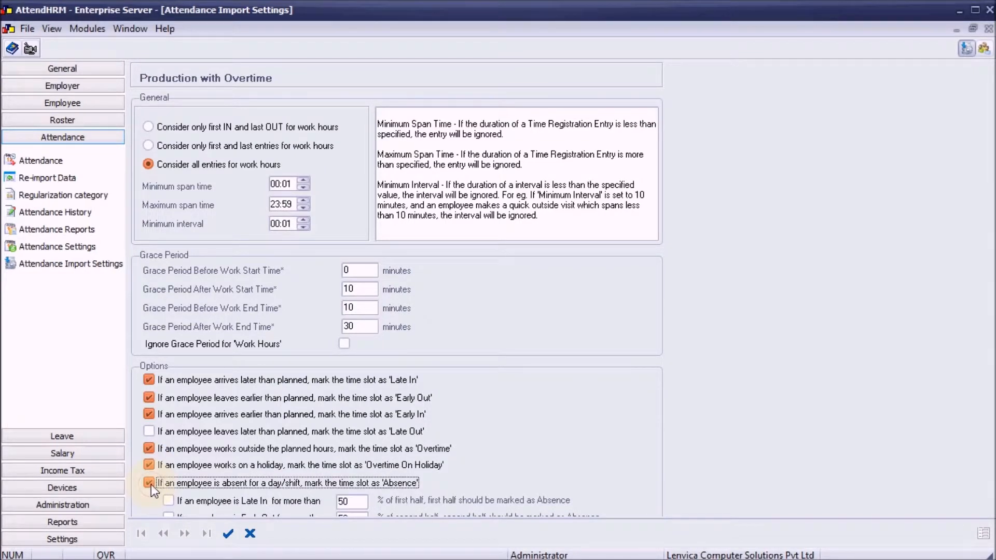
{"action": "left_click", "coordinate": [228, 533]}
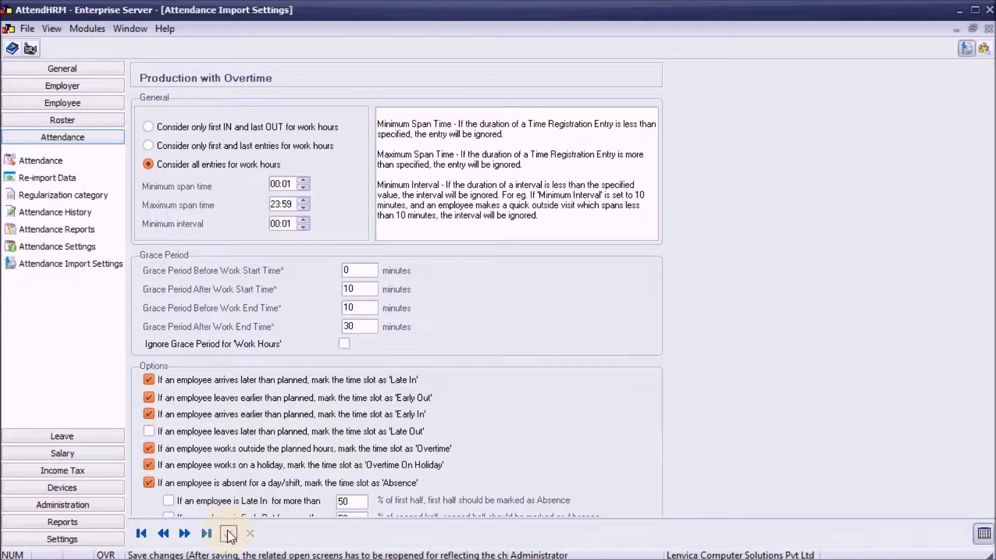
For Production with NO Overtime, consider all entries and set 10-minute grace periods after work start and before work end
{"action": "left_click", "coordinate": [184, 533]}
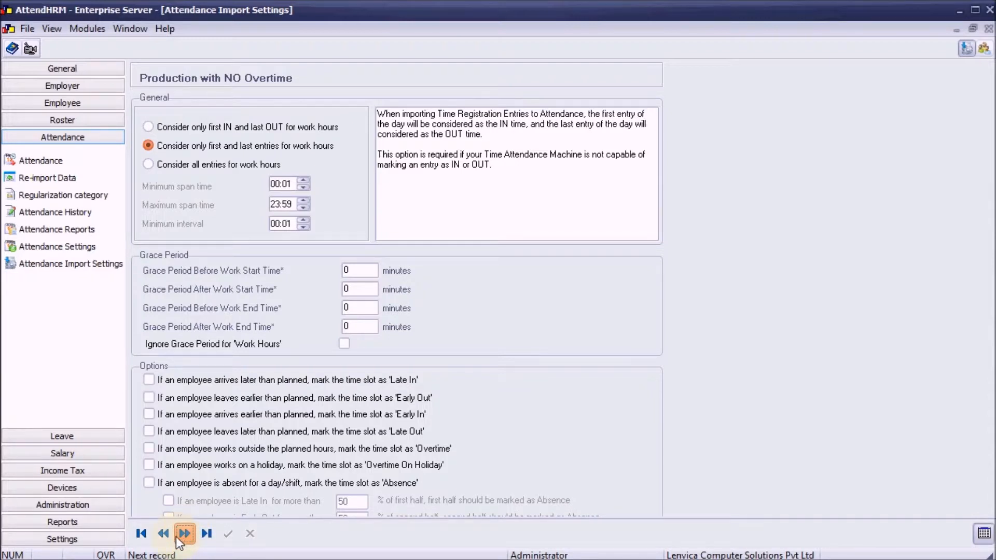
{"action": "left_click", "coordinate": [148, 170]}
{"action": "double_click", "coordinate": [355, 289]}
{"action": "type", "text": "10"}
{"action": "double_click", "coordinate": [356, 308]}
{"action": "type", "text": "10"}
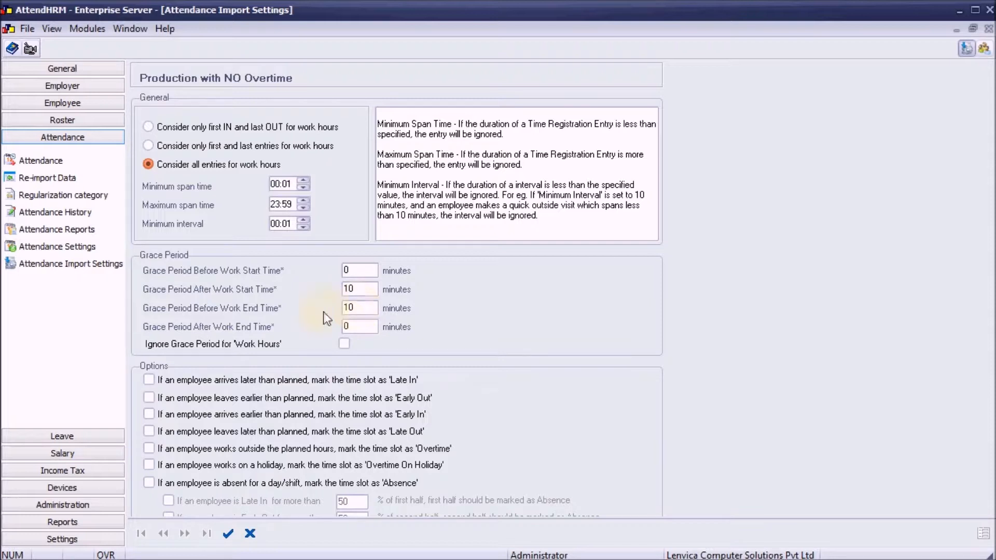
Enable 'Late In', 'Early Out', 'Early In', 'Late Out' and 'Absence' marking for Production with NO Overtime, and save the settings
{"action": "left_click", "coordinate": [151, 375]}
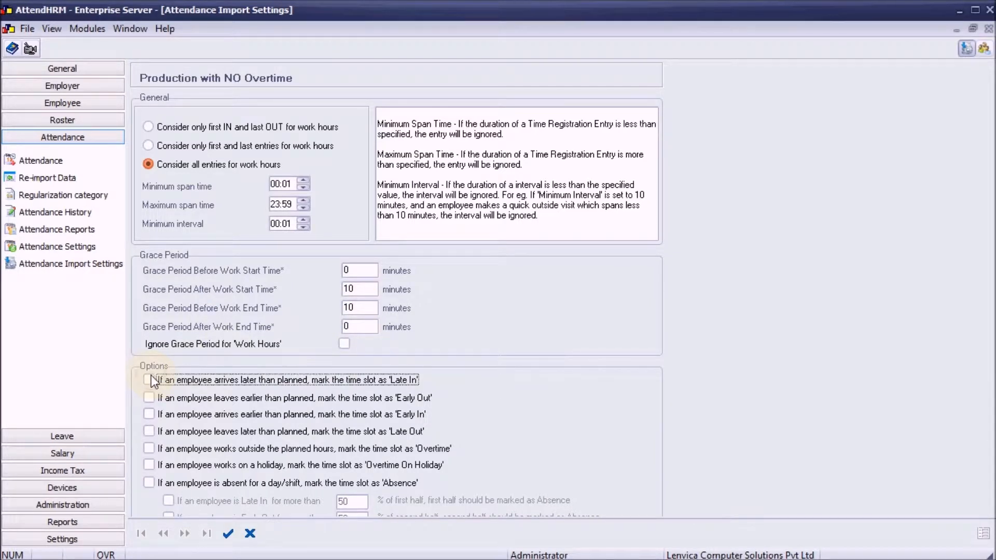
{"action": "left_click", "coordinate": [151, 397]}
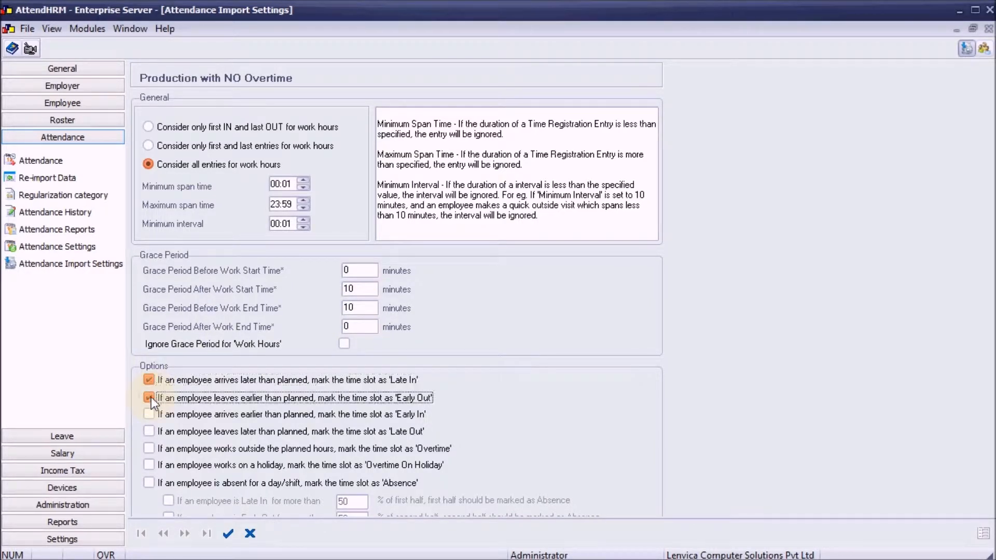
{"action": "left_click", "coordinate": [151, 416]}
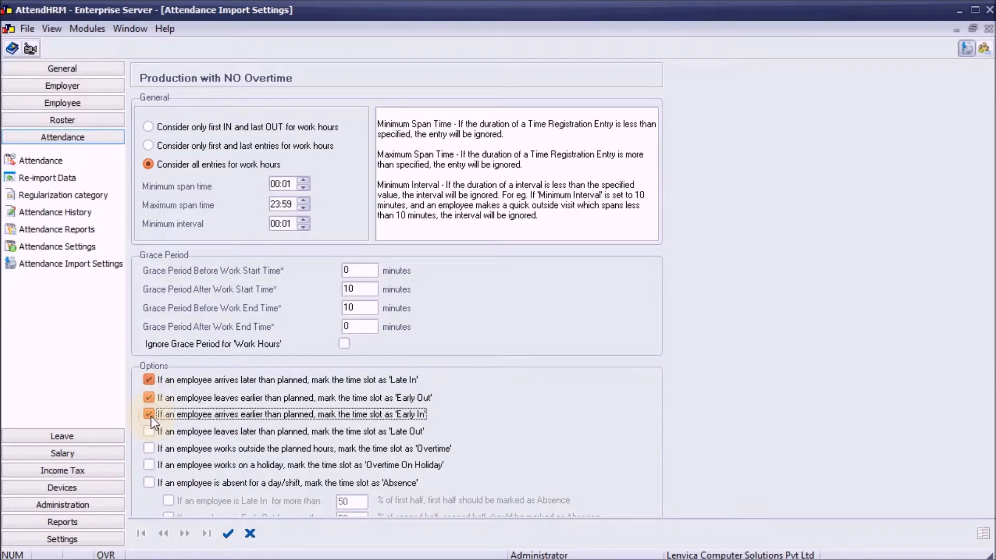
{"action": "left_click", "coordinate": [148, 432]}
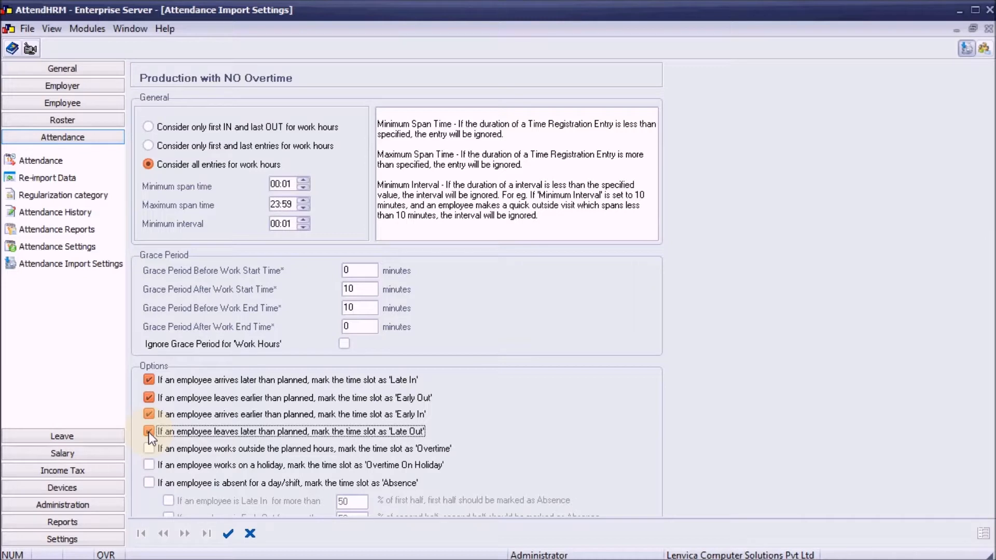
{"action": "left_click", "coordinate": [148, 485]}
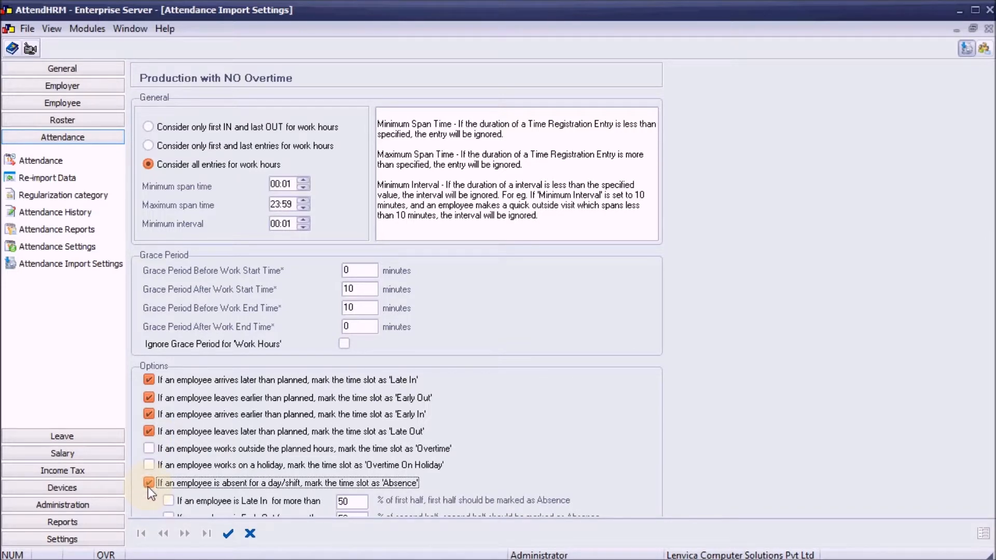
{"action": "left_click", "coordinate": [229, 536]}
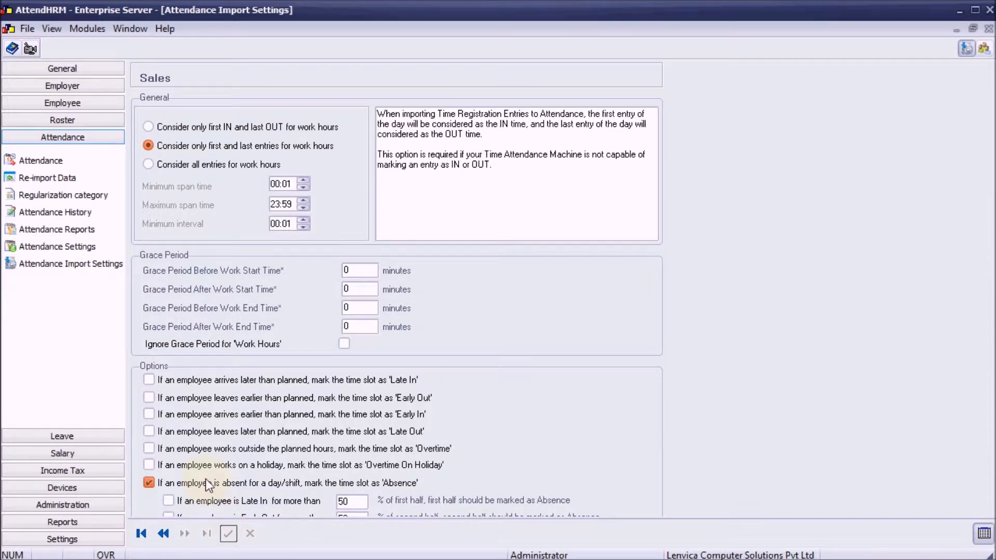
Open the employee attendance list and filter it to the gang Production with Overtime
{"action": "left_click", "coordinate": [54, 165]}
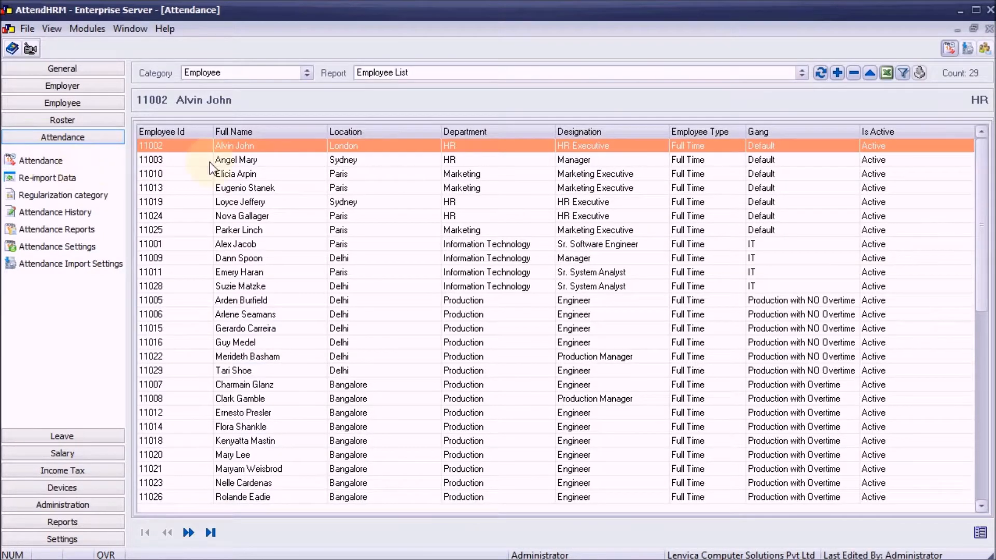
{"action": "left_click", "coordinate": [903, 73]}
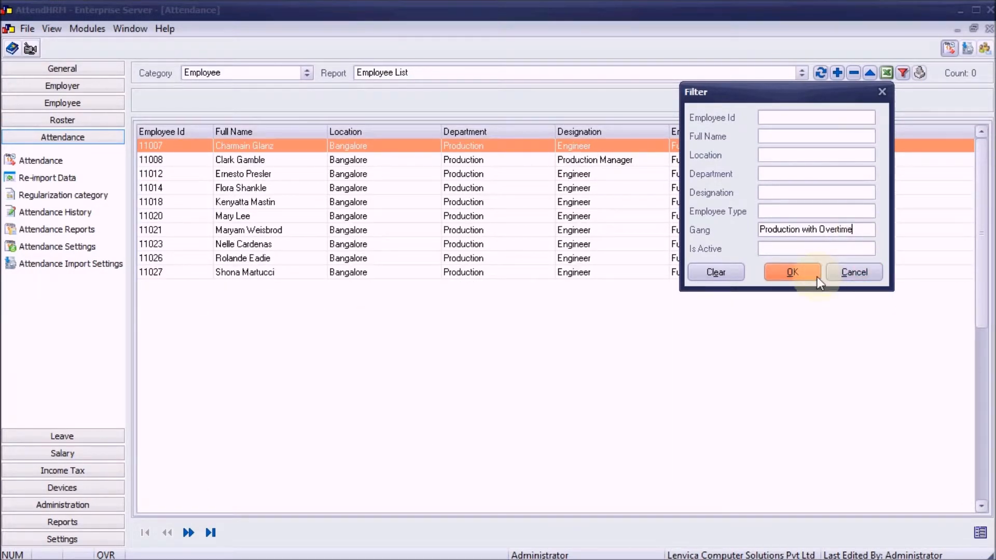
{"action": "left_click", "coordinate": [814, 279]}
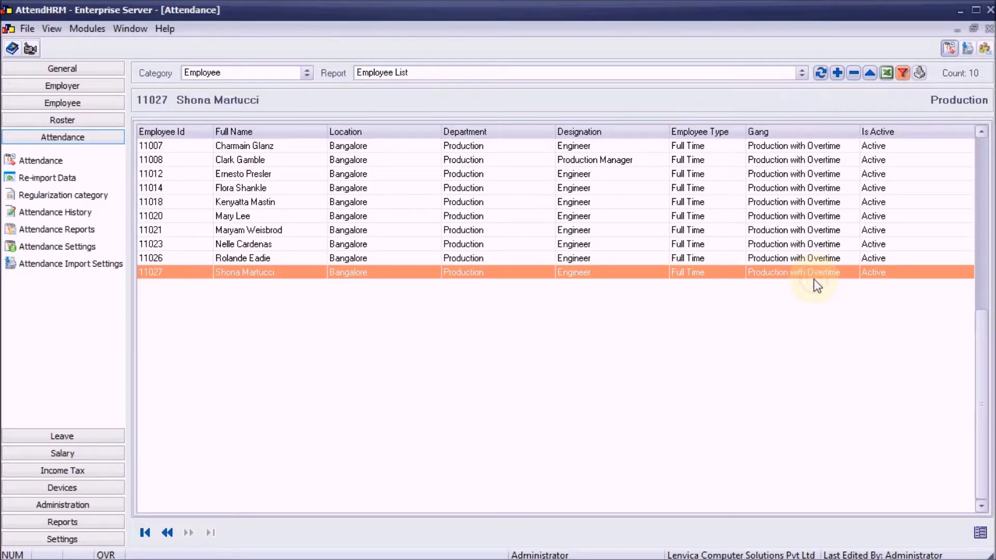
Examine the weekly attendance calendars of the first three Production with Overtime employees
{"action": "double_click", "coordinate": [254, 145]}
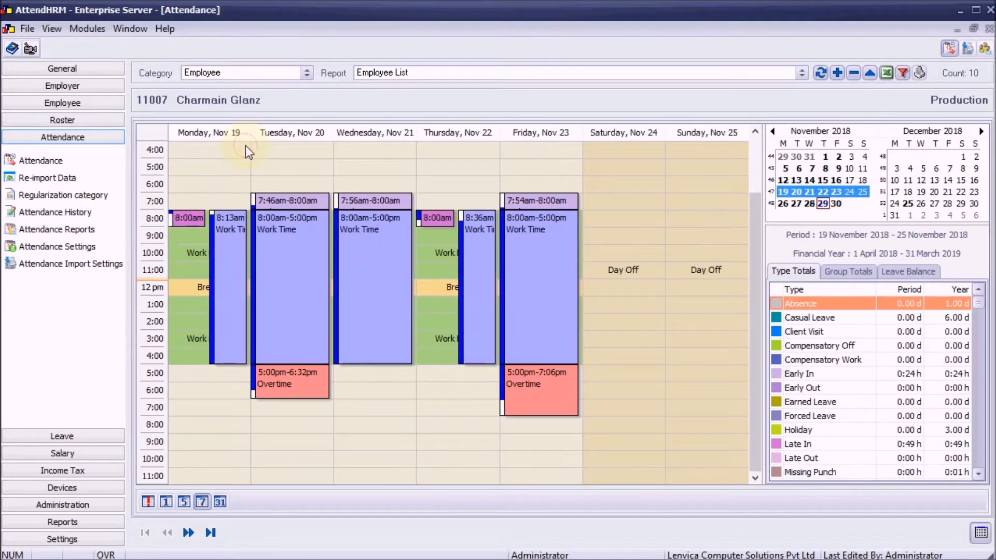
{"action": "left_click", "coordinate": [189, 533]}
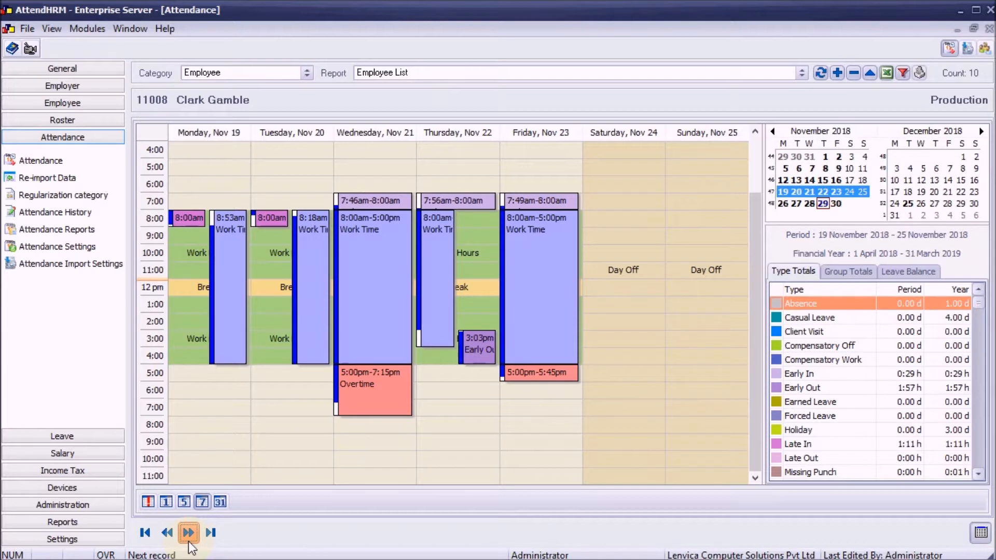
{"action": "left_click", "coordinate": [189, 533]}
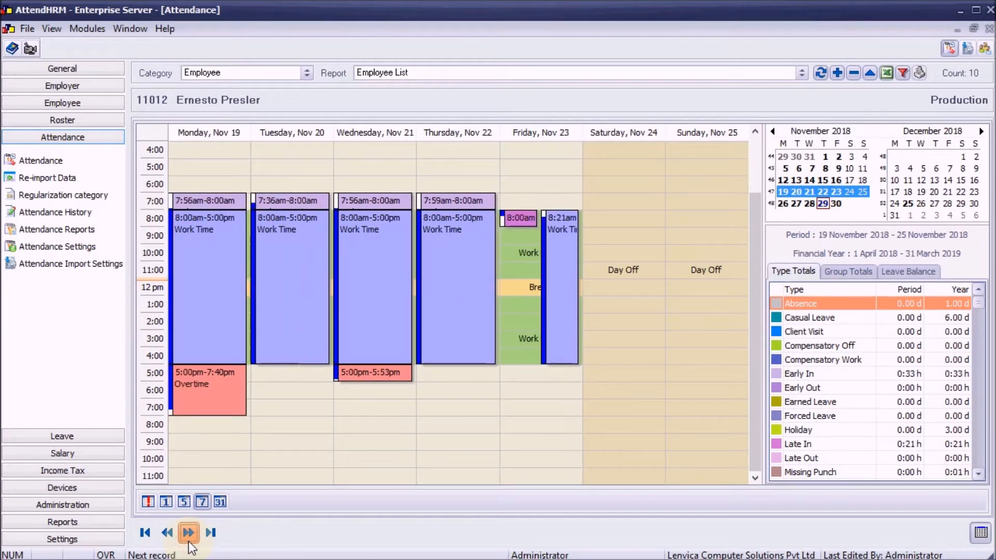
Return to the employee list, filter it to the Production with NO Overtime gang, and open the first employee's weekly attendance calendar
{"action": "left_click", "coordinate": [980, 534]}
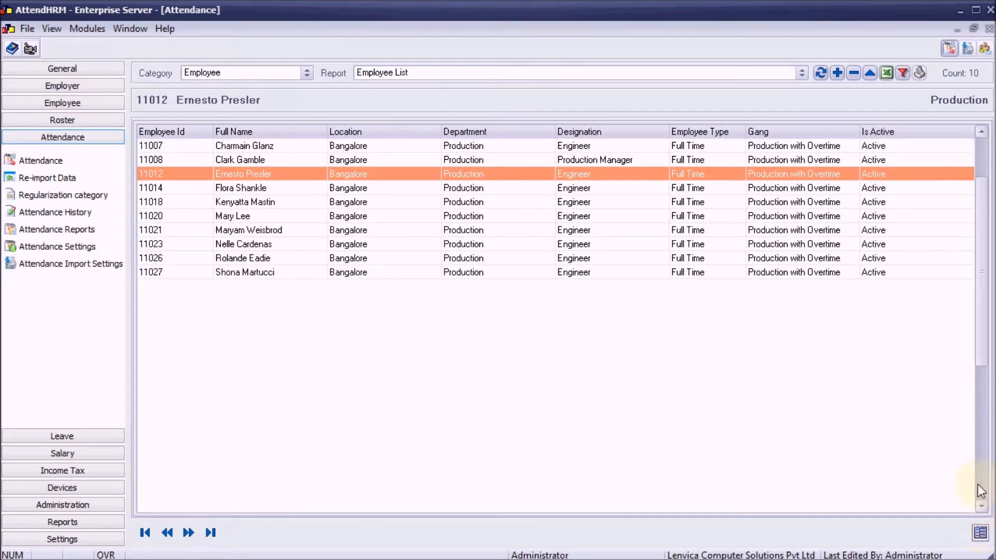
{"action": "left_click", "coordinate": [903, 74]}
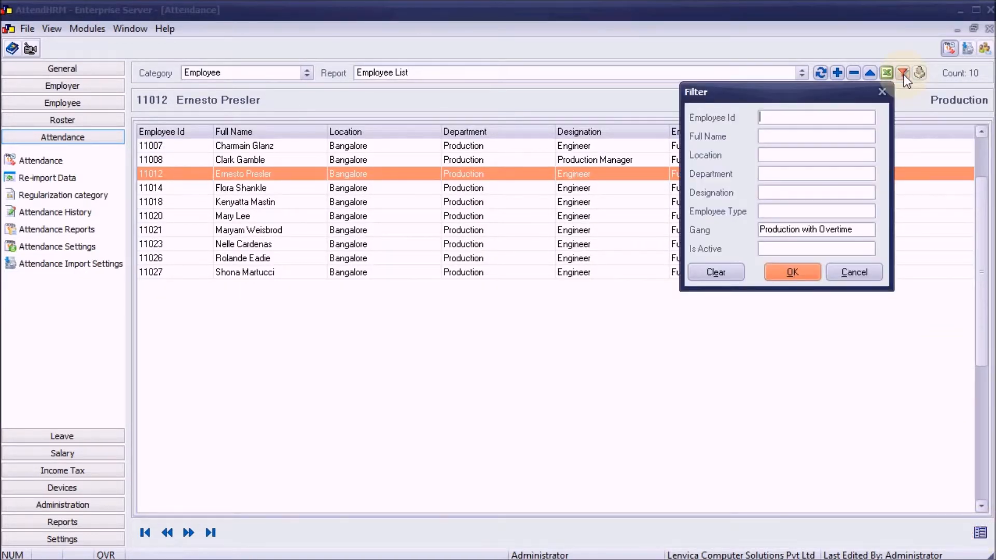
{"action": "left_click", "coordinate": [819, 230]}
{"action": "type", "text": "NO"}
{"action": "left_click", "coordinate": [801, 271]}
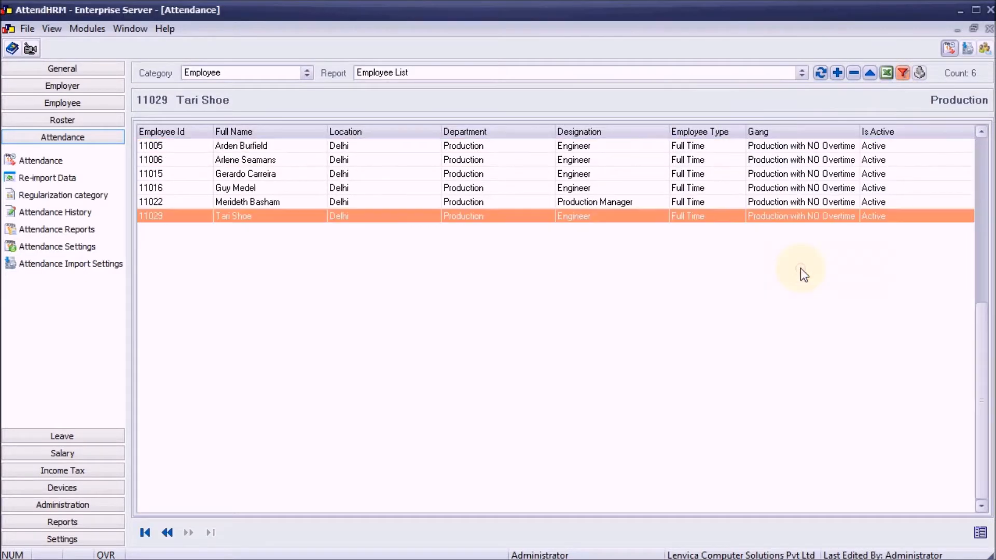
{"action": "double_click", "coordinate": [254, 151]}
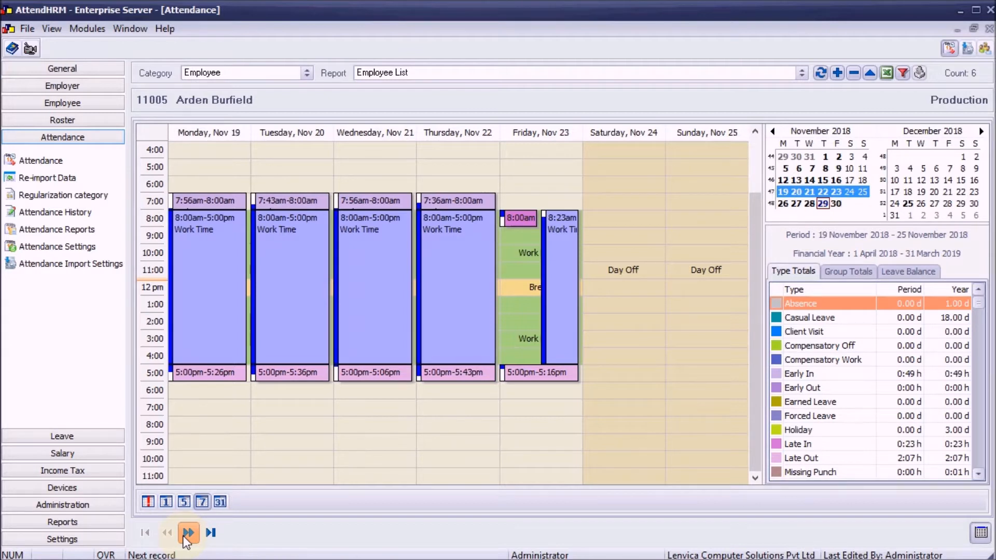
Examine the weekly attendance calendars of the second and third Production with NO Overtime employees
{"action": "left_click", "coordinate": [188, 532]}
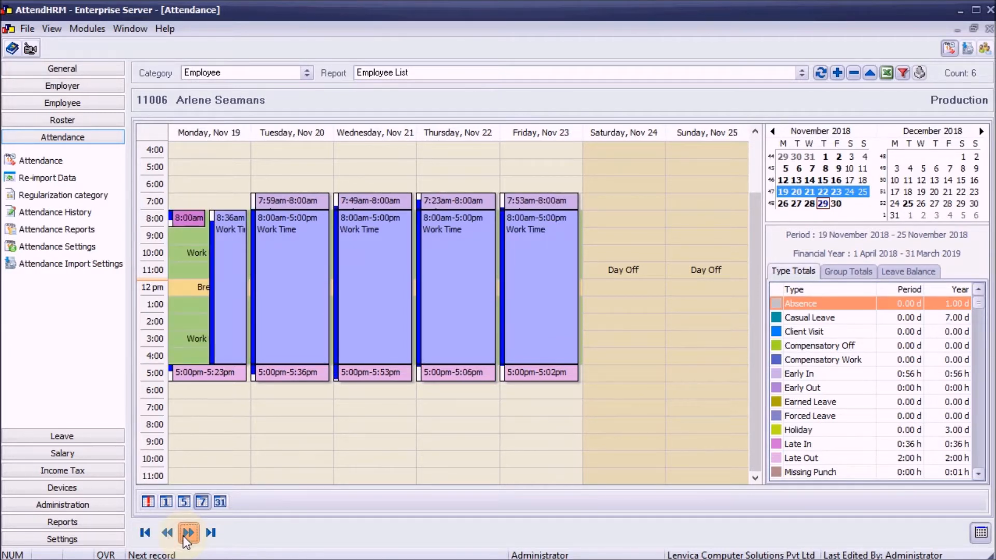
{"action": "left_click", "coordinate": [187, 533]}
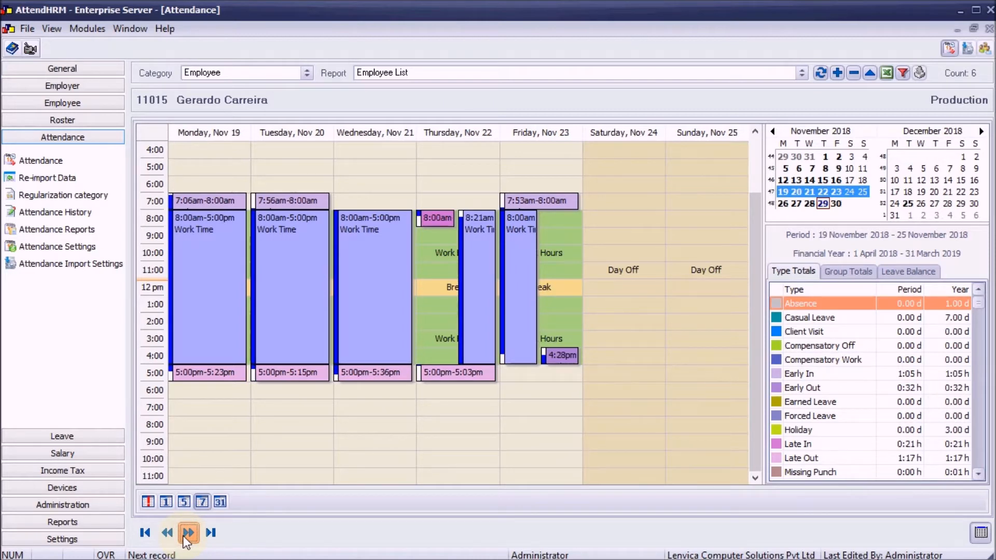
Return to the employee list, filter it to the gang Sales, and open the first listed employee's attendance calendar
{"action": "left_click", "coordinate": [980, 532]}
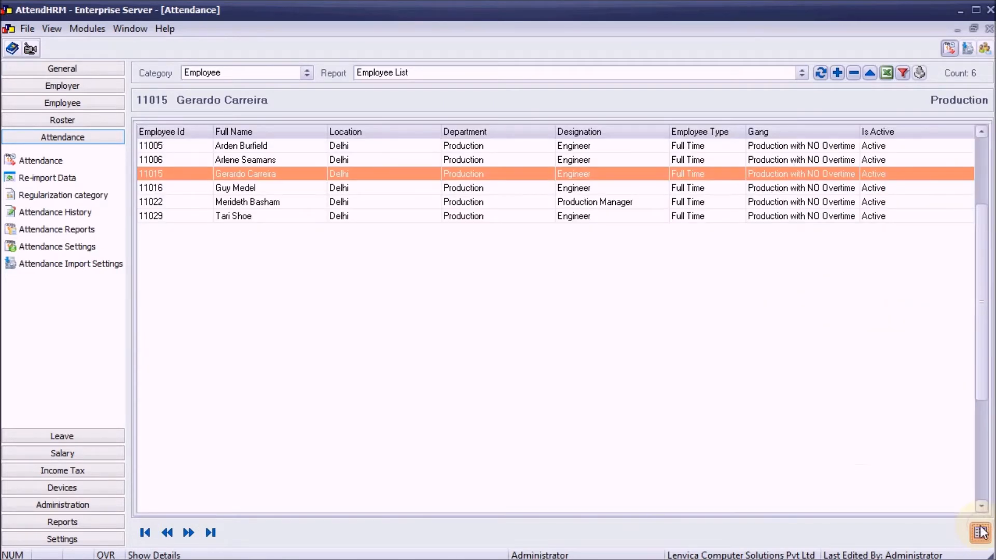
{"action": "left_click", "coordinate": [904, 73]}
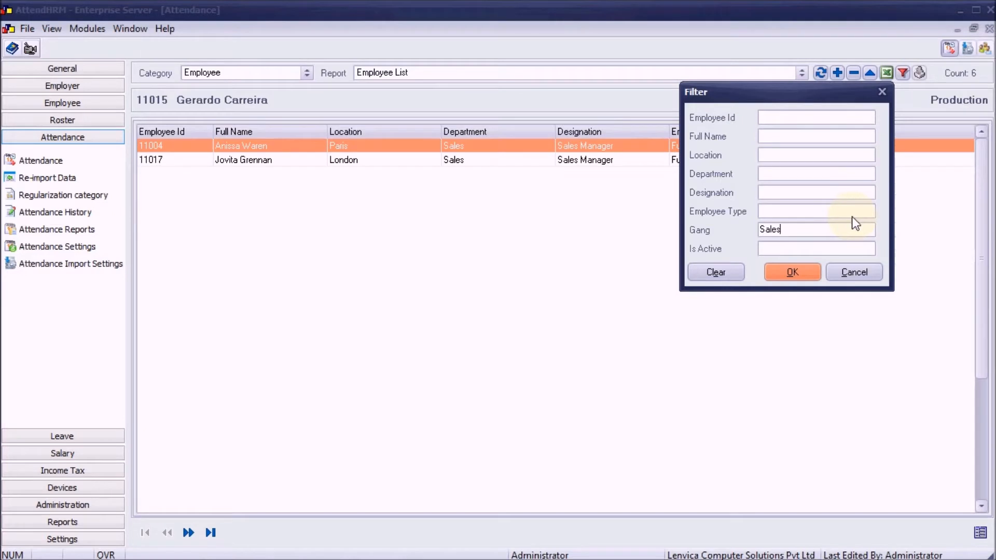
{"action": "left_click", "coordinate": [814, 273]}
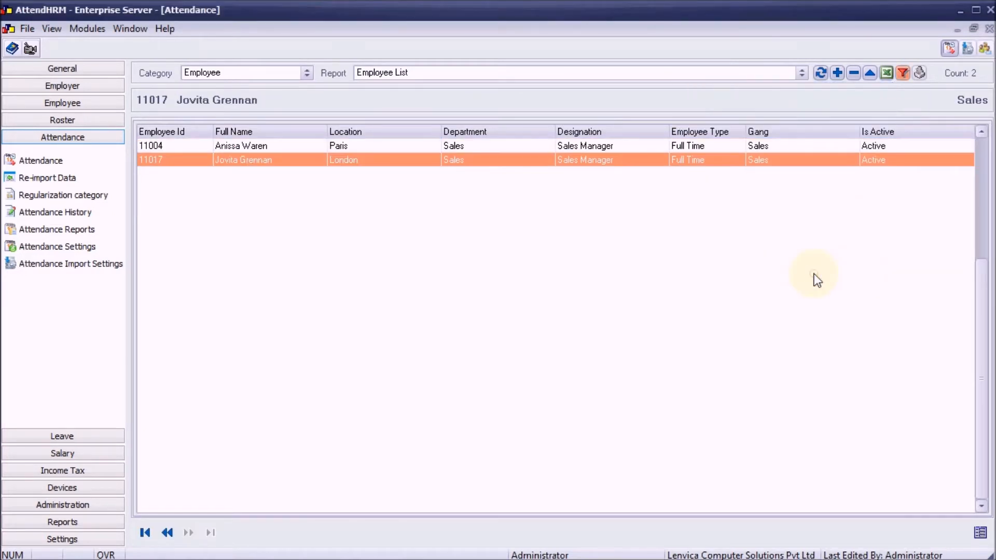
{"action": "double_click", "coordinate": [256, 143]}
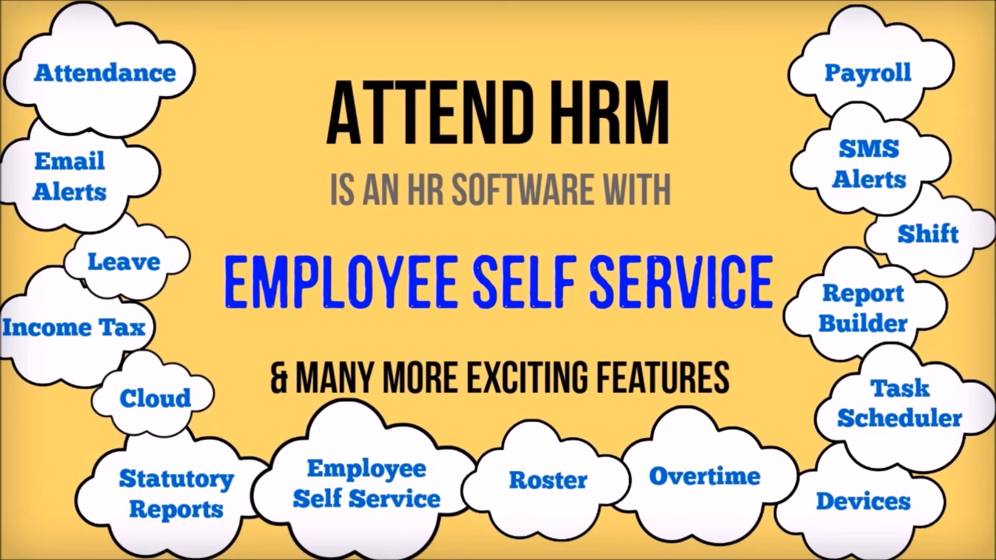